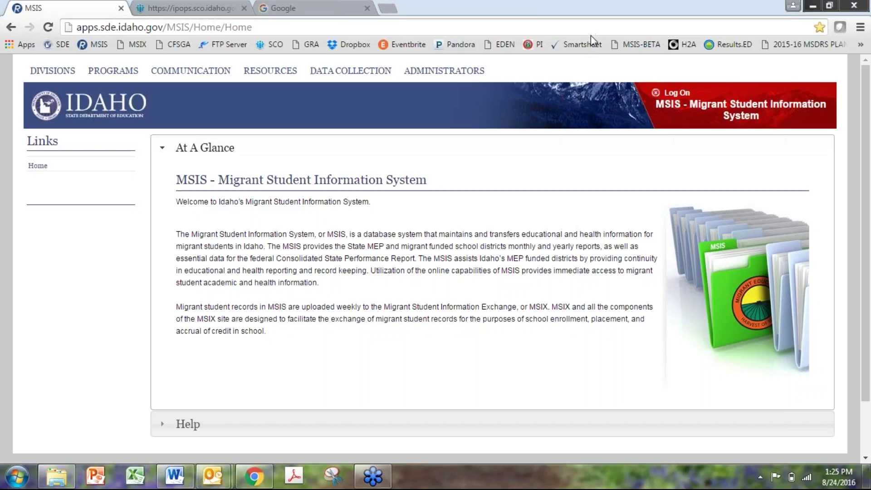
Step: Log on to the Migrant Student Information System and select ABERDEEN DISTRICT (058) as the district
{"action": "left_click", "coordinate": [674, 95]}
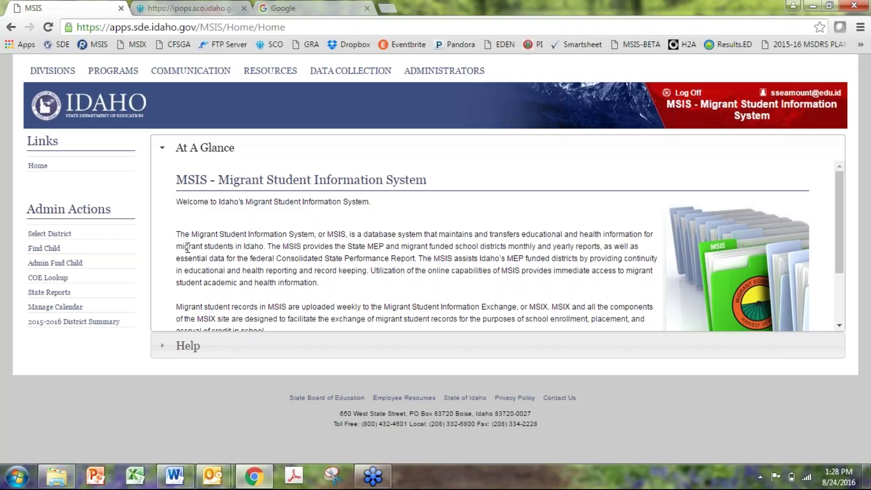
{"action": "left_click", "coordinate": [50, 233]}
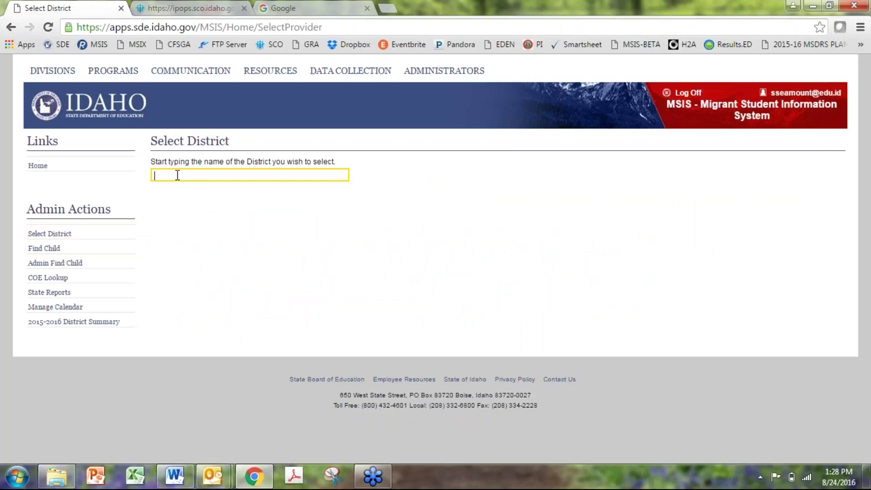
{"action": "type", "text": "ab"}
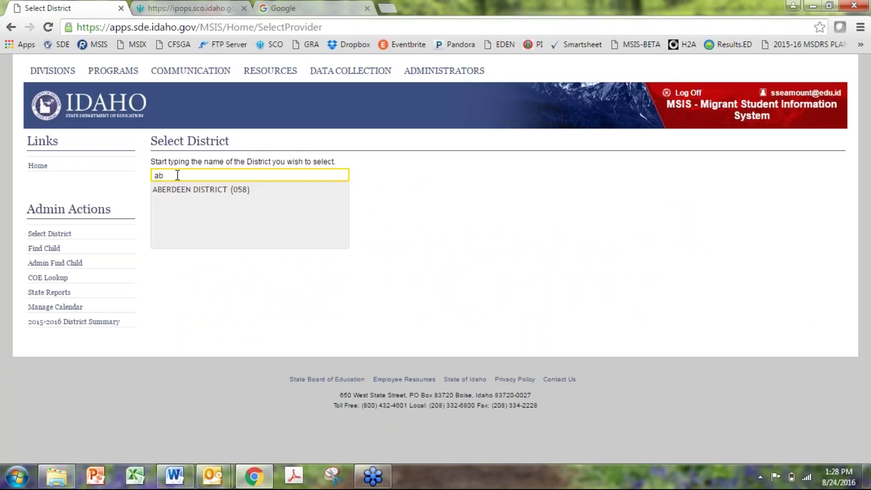
{"action": "key", "text": "Down"}
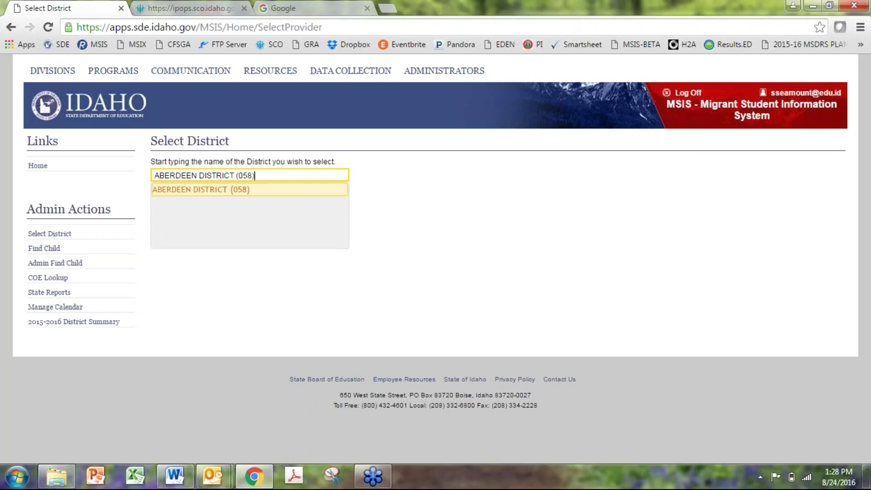
{"action": "left_click", "coordinate": [186, 191]}
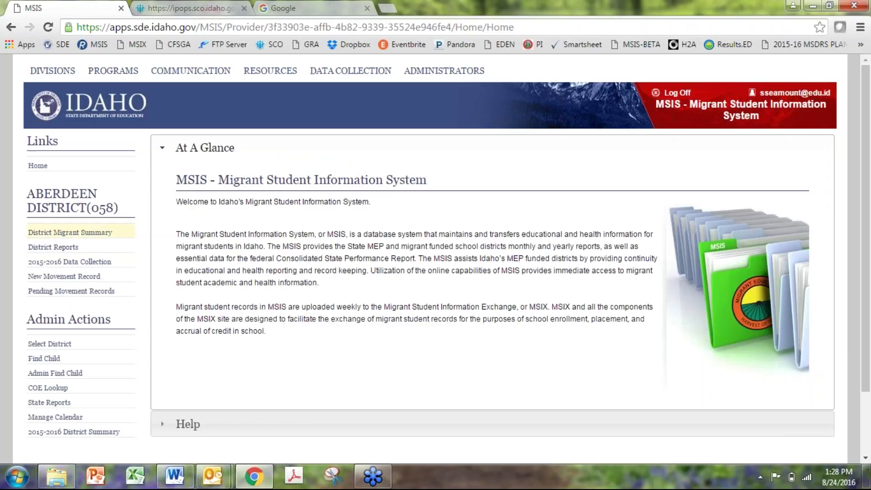
Step: Open the Staffing Report of the 2015-2016 Data Collection and set the new row's job classification to Family Liaisons/Recruiters
{"action": "left_click", "coordinate": [68, 264]}
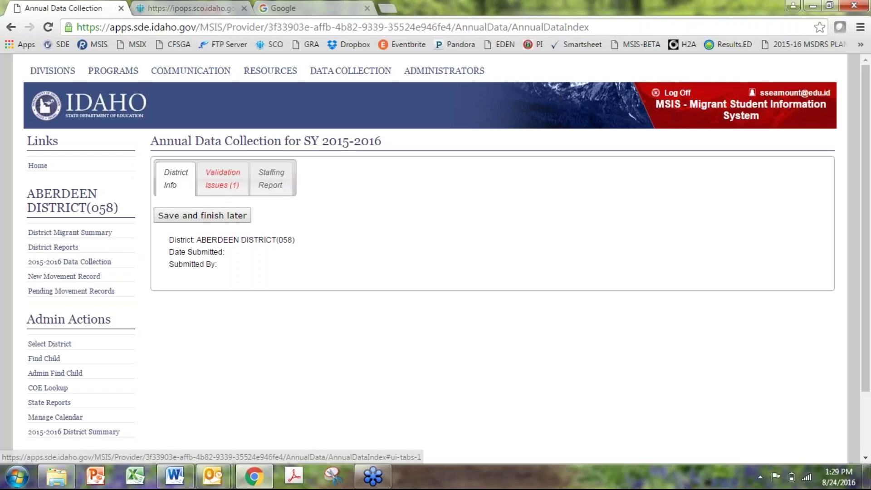
{"action": "left_click", "coordinate": [272, 184]}
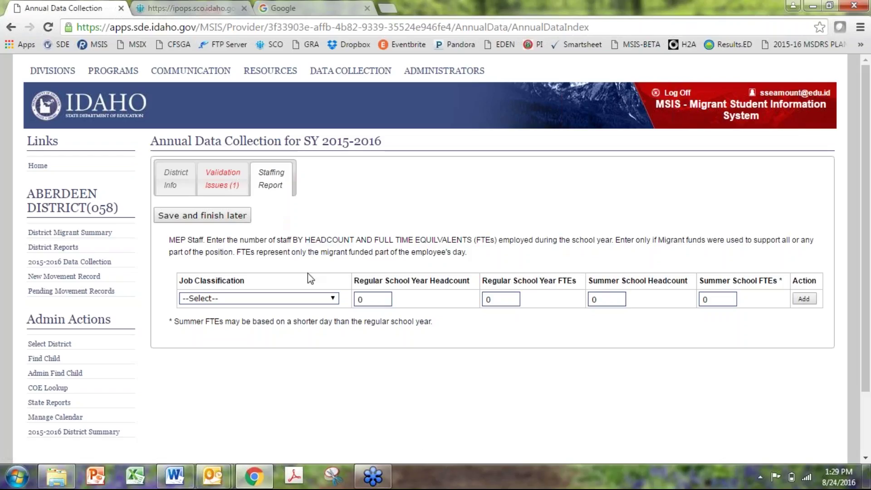
{"action": "left_click", "coordinate": [334, 300]}
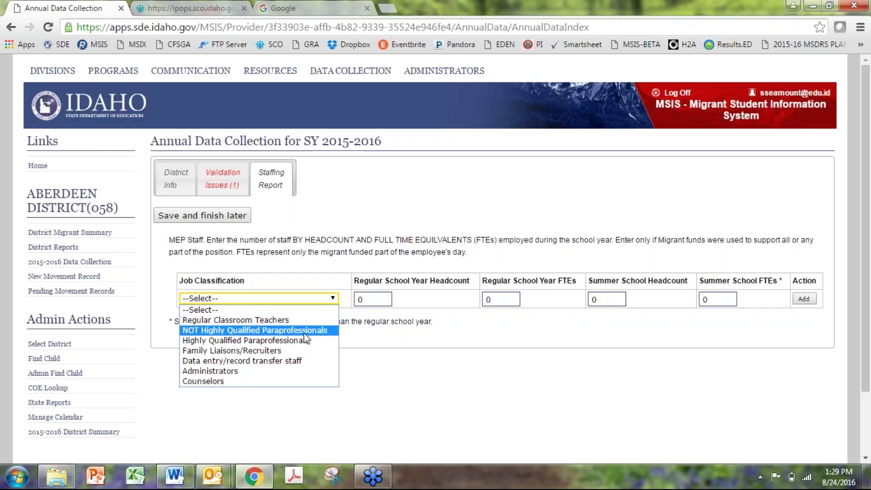
{"action": "left_click", "coordinate": [292, 350]}
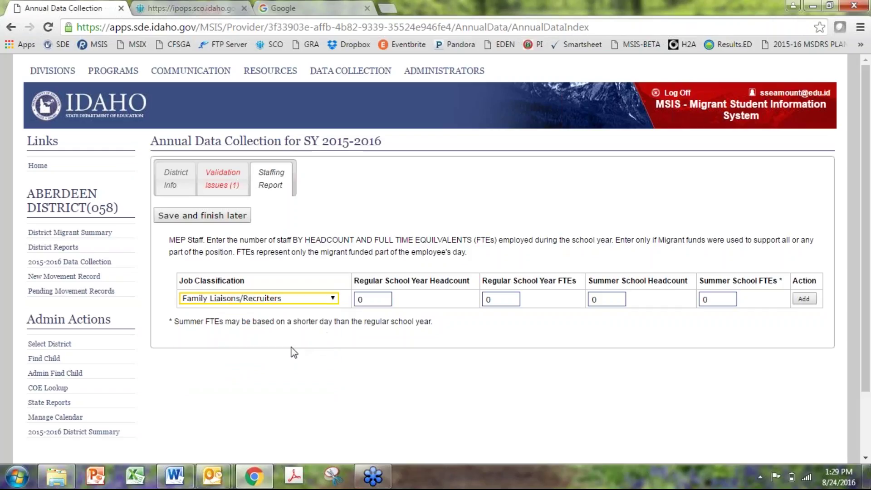
Step: Enter regular school year headcount 1 and FTEs .5, and summer headcount 1 and FTEs 1, for Family Liaisons/Recruiters
{"action": "left_click", "coordinate": [372, 296]}
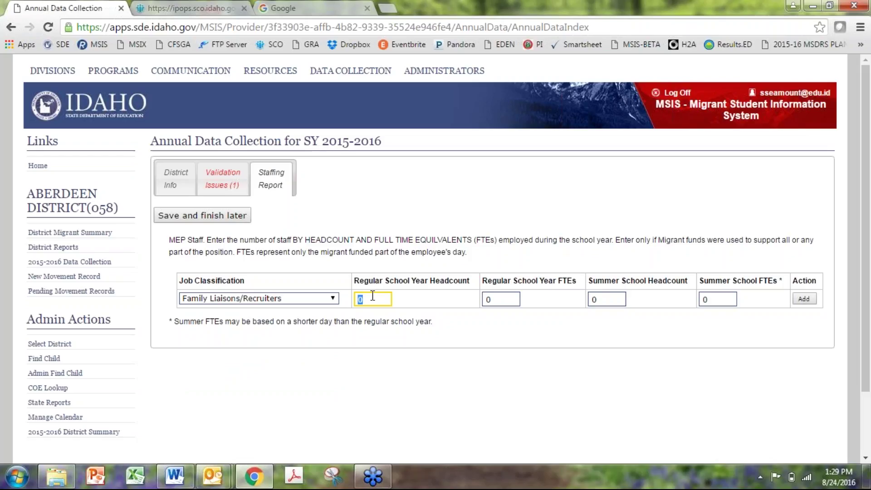
{"action": "type", "text": "1"}
{"action": "key", "text": "Tab"}
{"action": "type", "text": ".5"}
{"action": "key", "text": "Tab"}
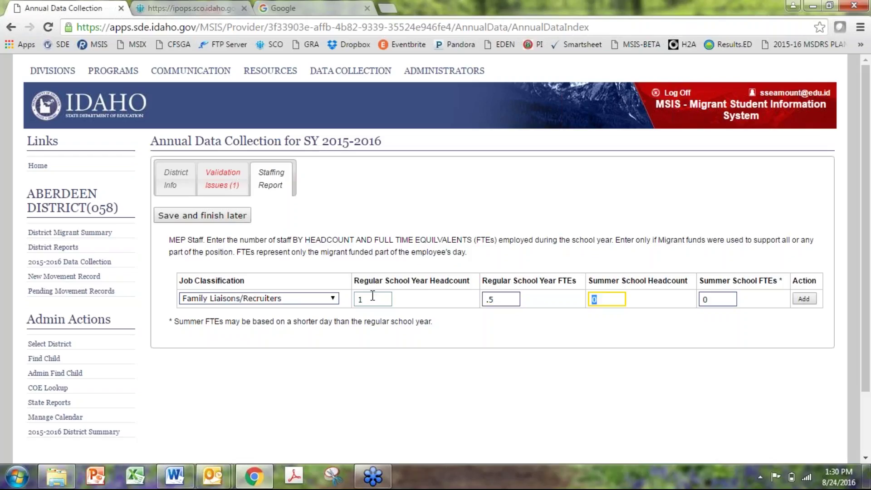
{"action": "type", "text": "1"}
{"action": "key", "text": "Tab"}
{"action": "type", "text": "1"}
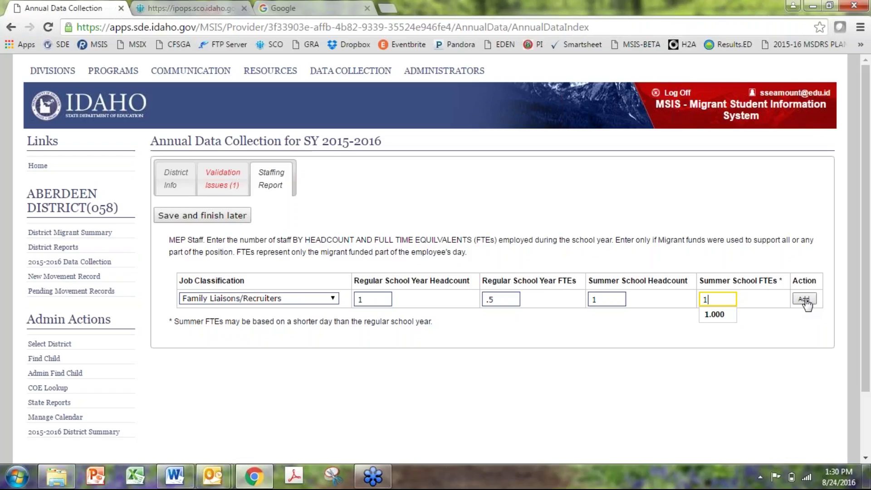
Step: Set the regular school year FTEs to .75 and add the Family Liaisons/Recruiters row to the report
{"action": "left_click", "coordinate": [491, 300]}
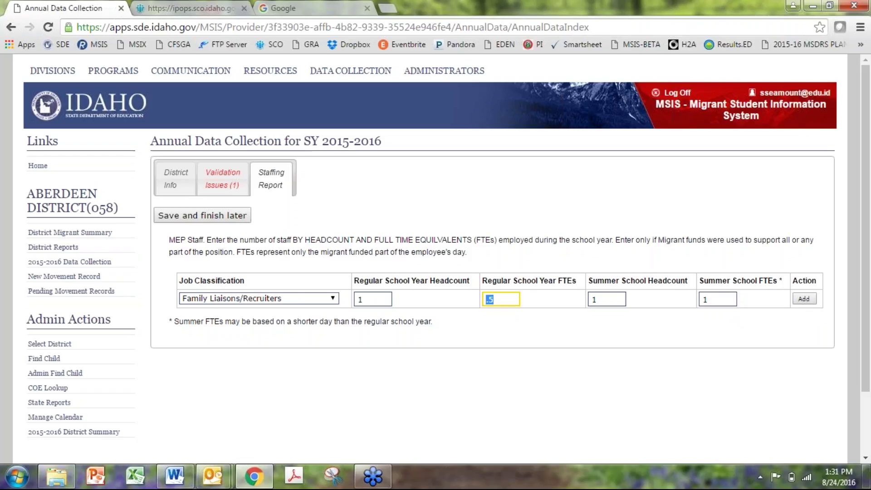
{"action": "type", "text": ".25"}
{"action": "key", "text": "BackSpace"}
{"action": "key", "text": "BackSpace"}
{"action": "type", "text": "87"}
{"action": "key", "text": "BackSpace"}
{"action": "key", "text": "BackSpace"}
{"action": "type", "text": "75"}
{"action": "left_click", "coordinate": [804, 299]}
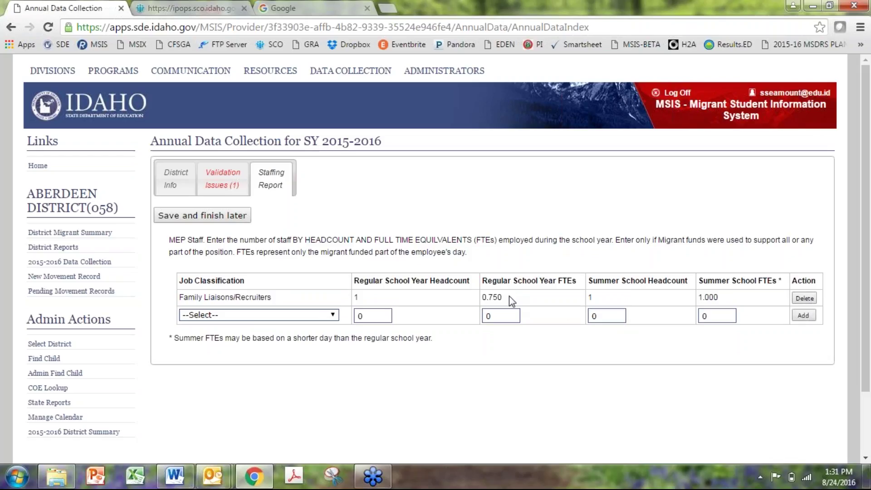
Step: Fill in a Highly Qualified Paraprofessionals row with regular headcount 1 and FTEs .5, summer headcount 3 and FTEs 3
{"action": "left_click", "coordinate": [334, 317]}
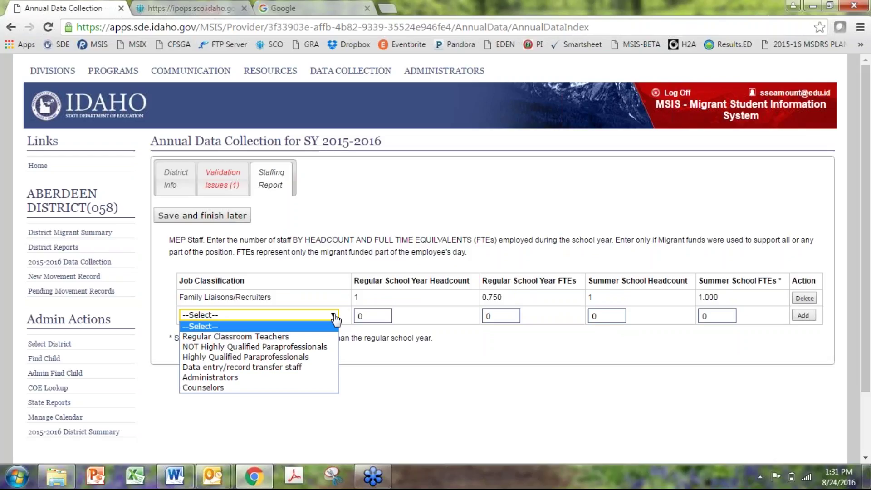
{"action": "left_click", "coordinate": [288, 357]}
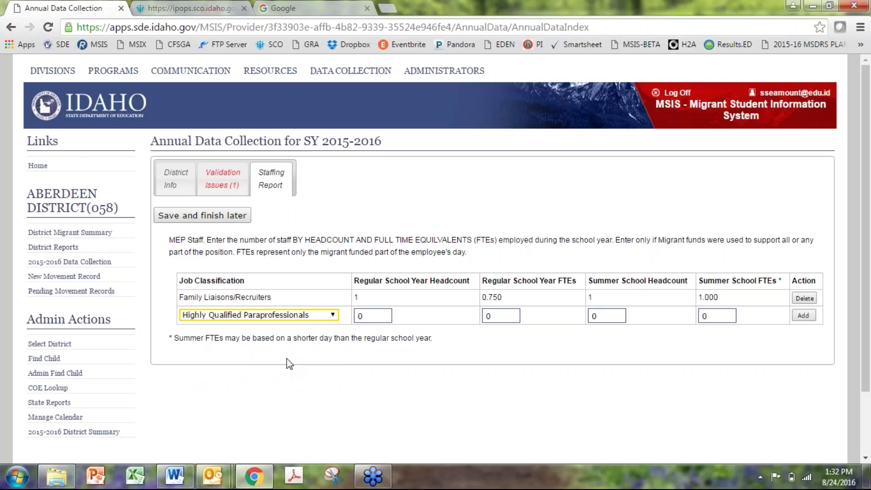
{"action": "left_click", "coordinate": [363, 315]}
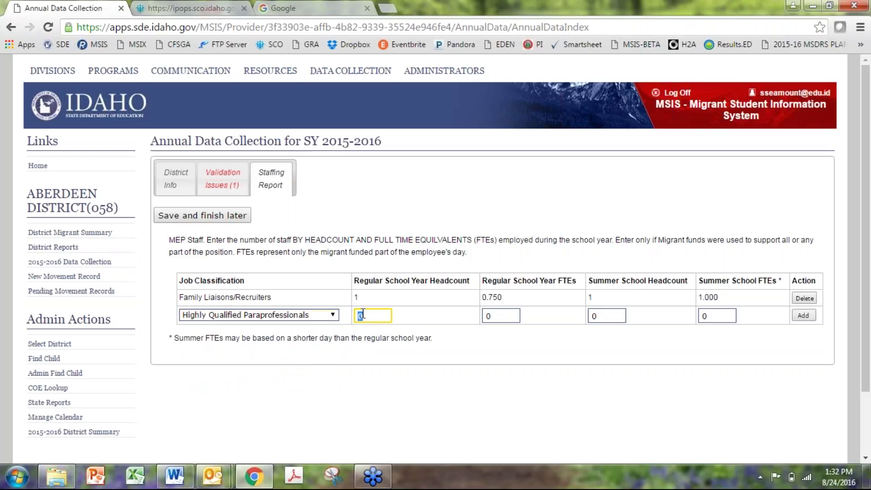
{"action": "type", "text": "1"}
{"action": "key", "text": "Tab"}
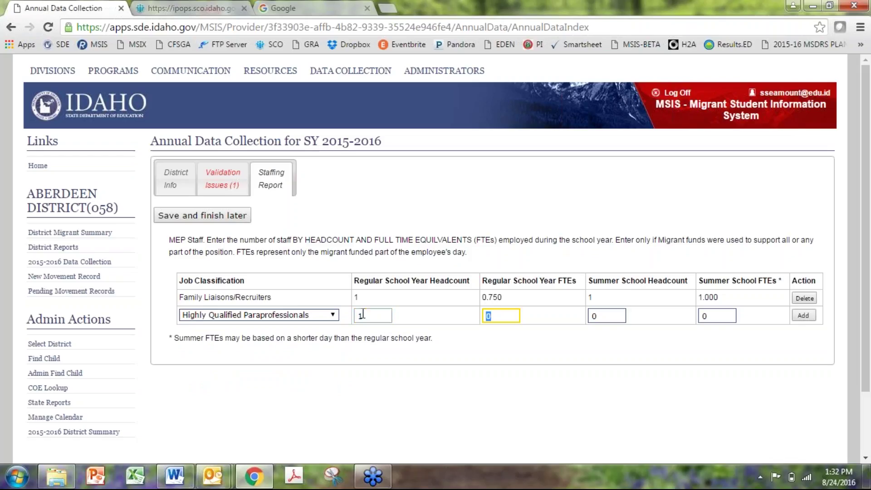
{"action": "type", "text": ".5"}
{"action": "key", "text": "Tab"}
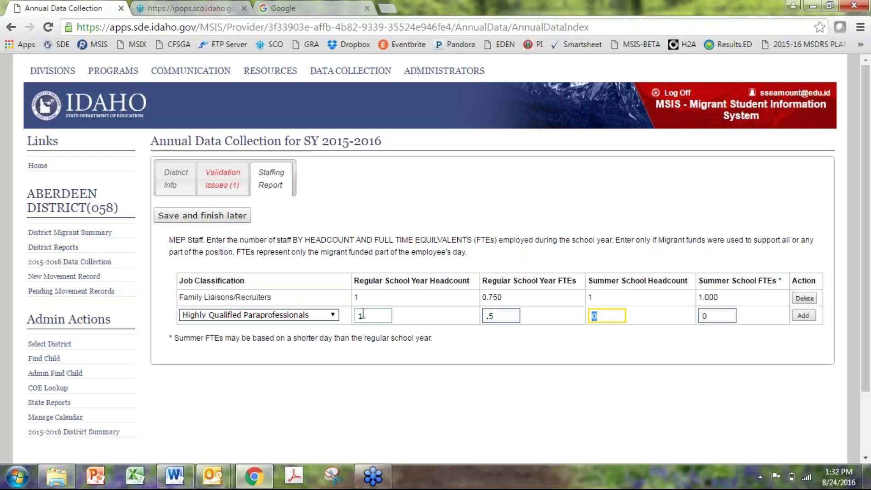
{"action": "type", "text": "3"}
{"action": "key", "text": "Tab"}
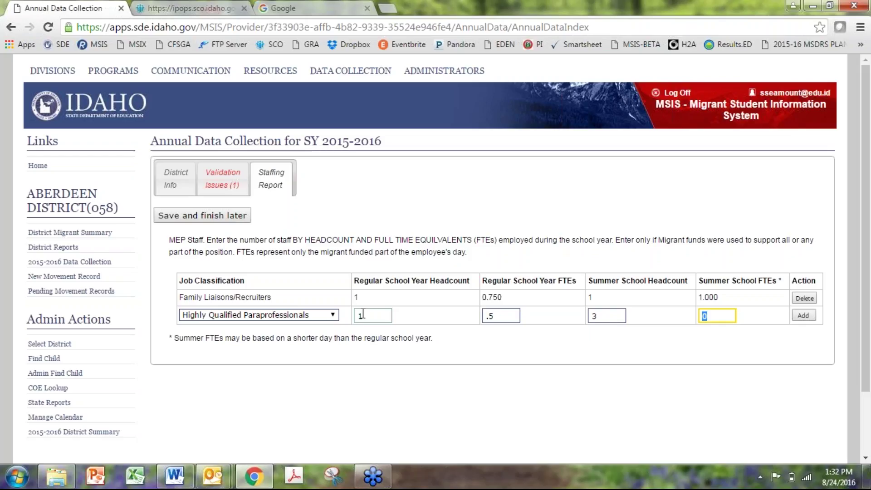
{"action": "type", "text": "3"}
Step: Add the filled-in staffing row to the report with Highly Qualified Paraprofessionals as its job classification
{"action": "left_click", "coordinate": [333, 316]}
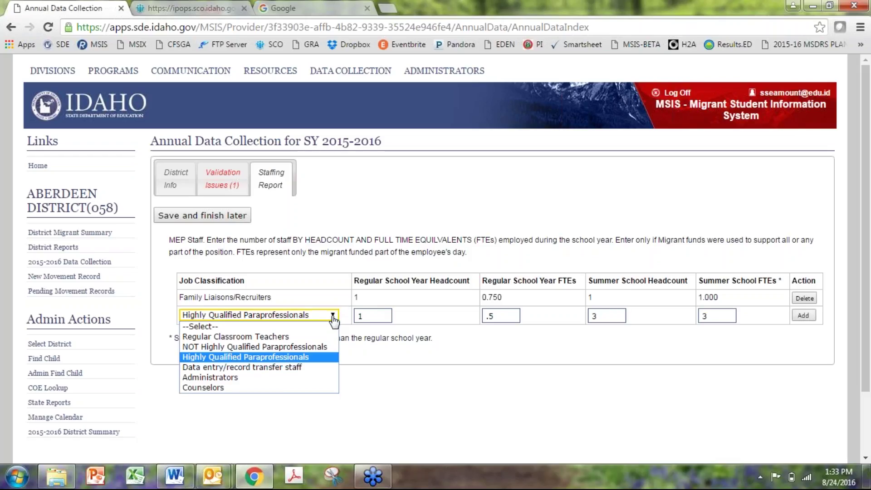
{"action": "left_click", "coordinate": [264, 378]}
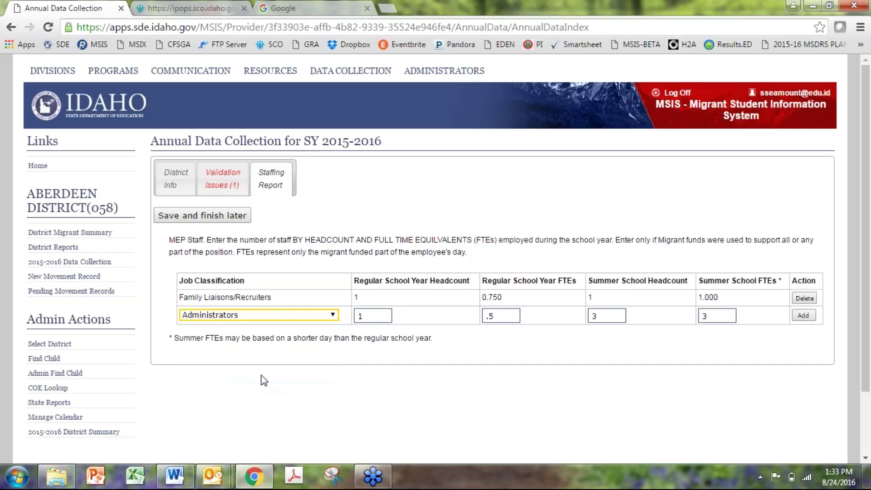
{"action": "left_click", "coordinate": [333, 316]}
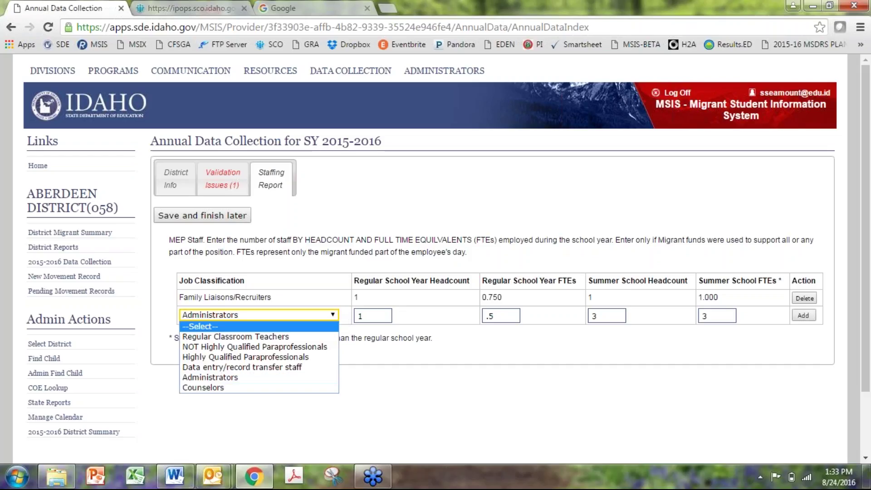
{"action": "left_click", "coordinate": [299, 359]}
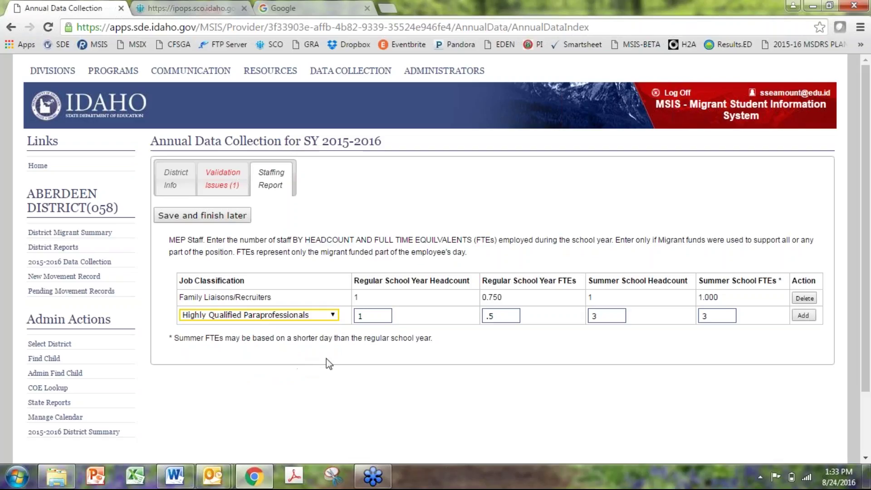
{"action": "left_click", "coordinate": [803, 317]}
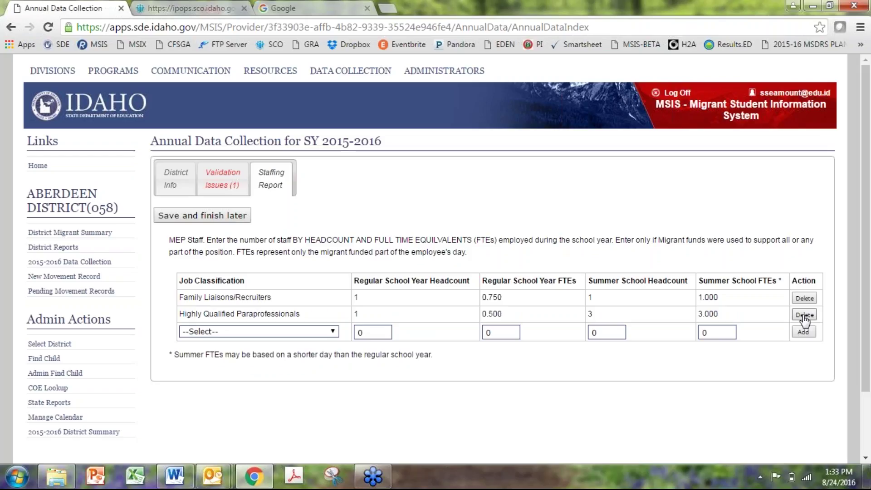
Step: Add an Administrators row with regular headcount 1 and FTEs 0.10, summer headcount 1 and FTEs 1, and delete it
{"action": "left_click", "coordinate": [332, 332]}
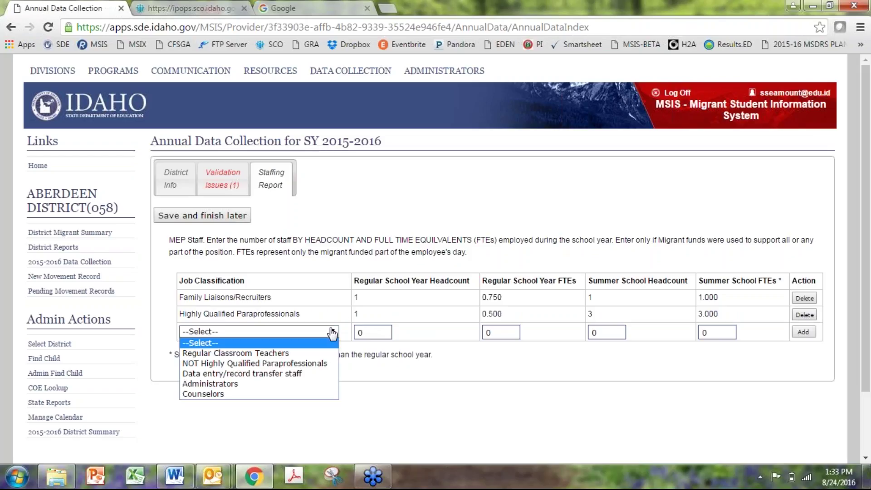
{"action": "left_click", "coordinate": [300, 383]}
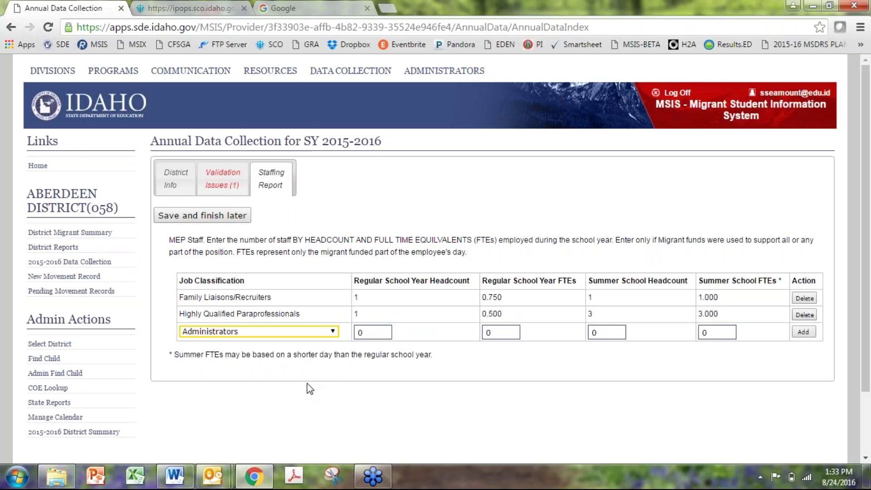
{"action": "left_click", "coordinate": [375, 330]}
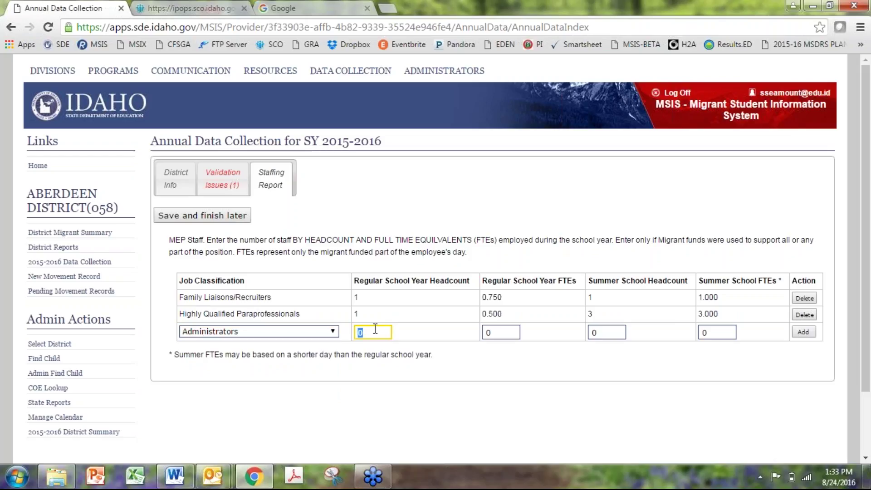
{"action": "type", "text": "1"}
{"action": "key", "text": "Tab"}
{"action": "type", "text": ".01"}
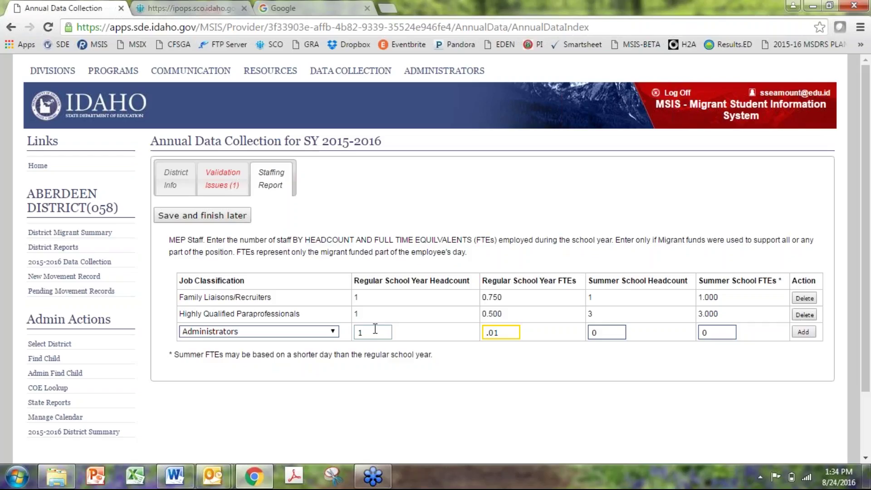
{"action": "key", "text": "Tab"}
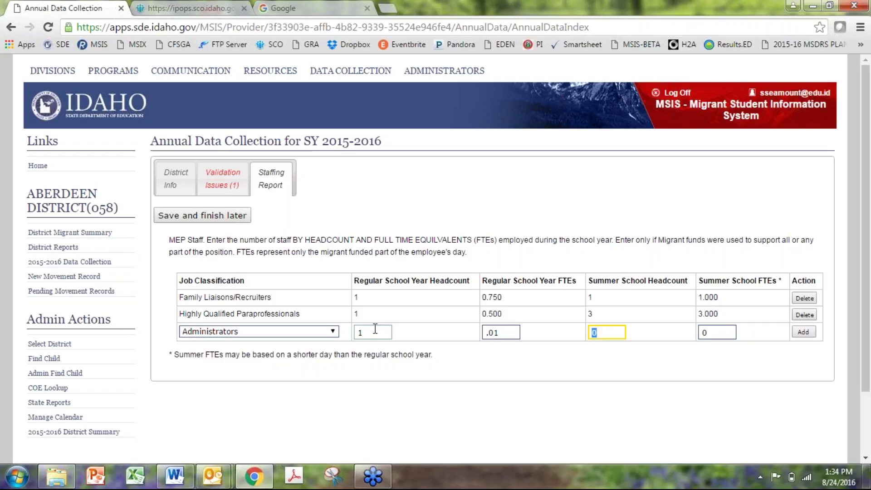
{"action": "type", "text": "1"}
{"action": "key", "text": "Tab"}
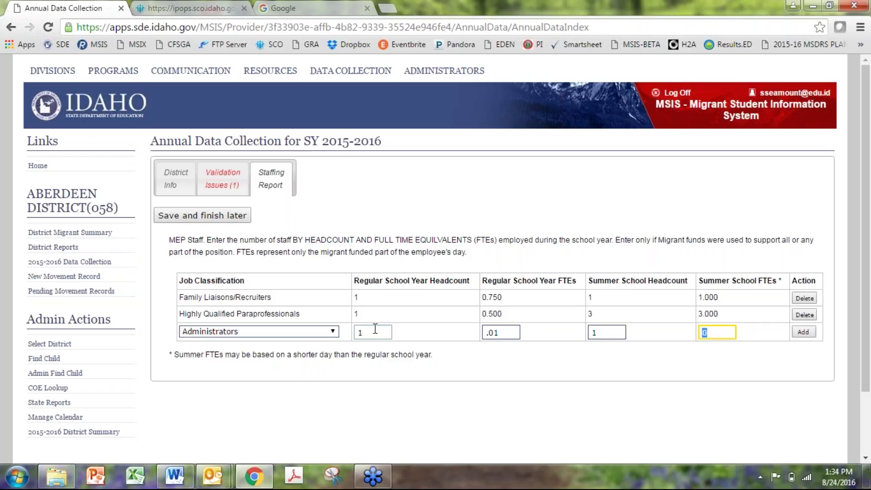
{"action": "type", "text": "1"}
{"action": "left_click", "coordinate": [804, 333]}
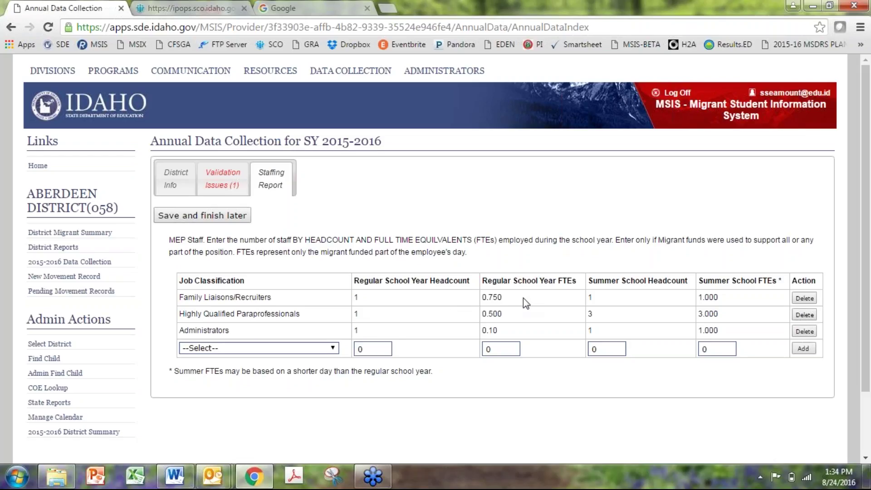
{"action": "left_click", "coordinate": [802, 335]}
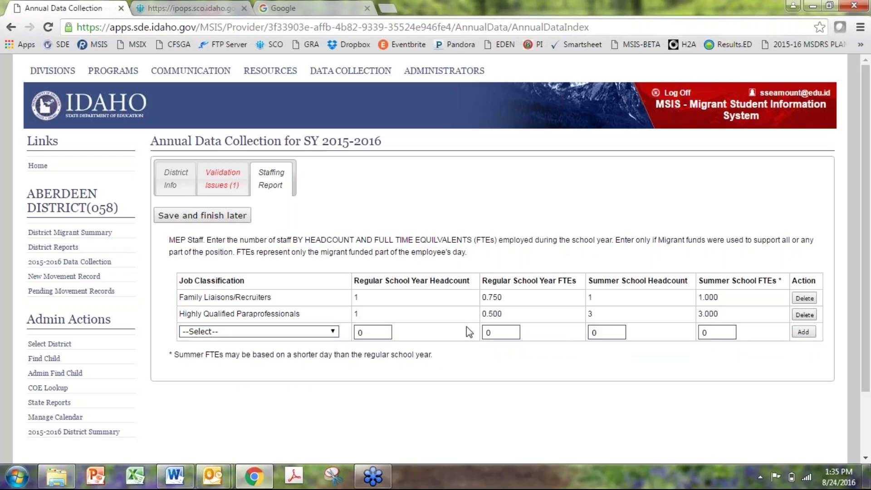
Step: Start a new staffing row with Administrators as the job classification, ready for its regular school year headcount
{"action": "left_click", "coordinate": [332, 333]}
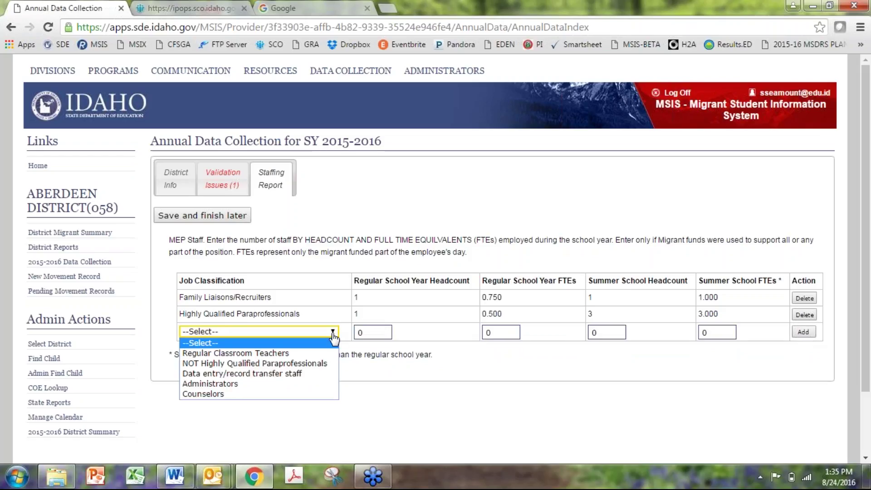
{"action": "left_click", "coordinate": [301, 383]}
{"action": "left_click", "coordinate": [375, 336]}
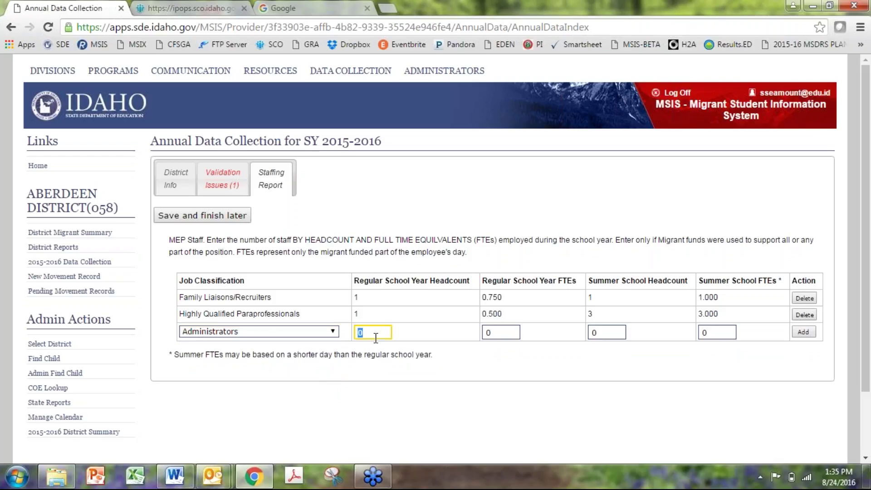